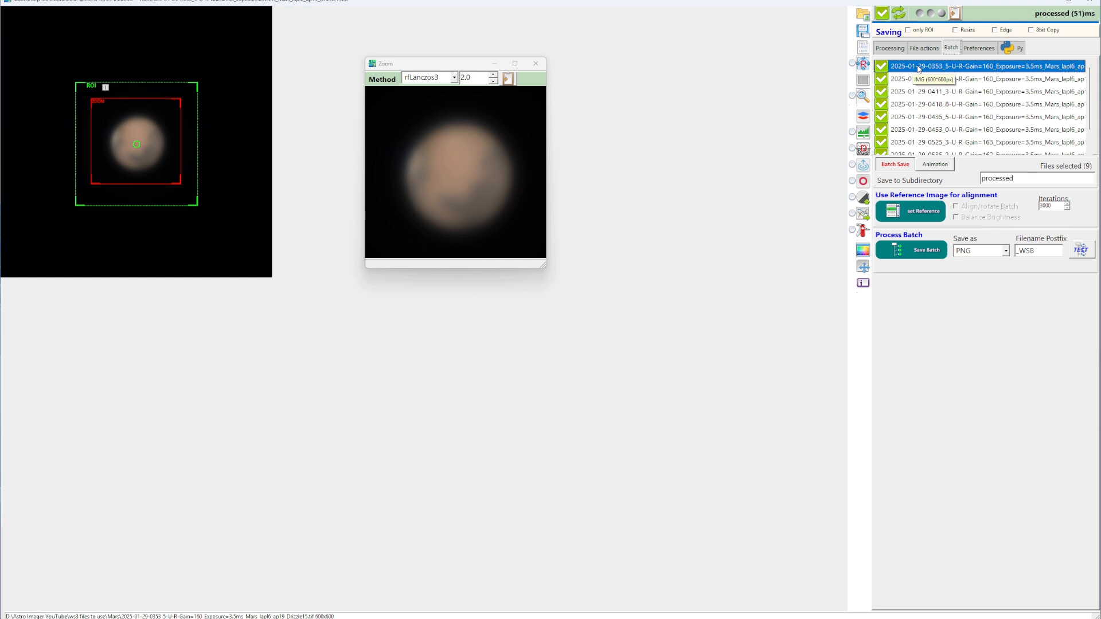
- Review the Mars captures in the batch list and exclude the 0435_5 and 0453_0 images
key(Down)
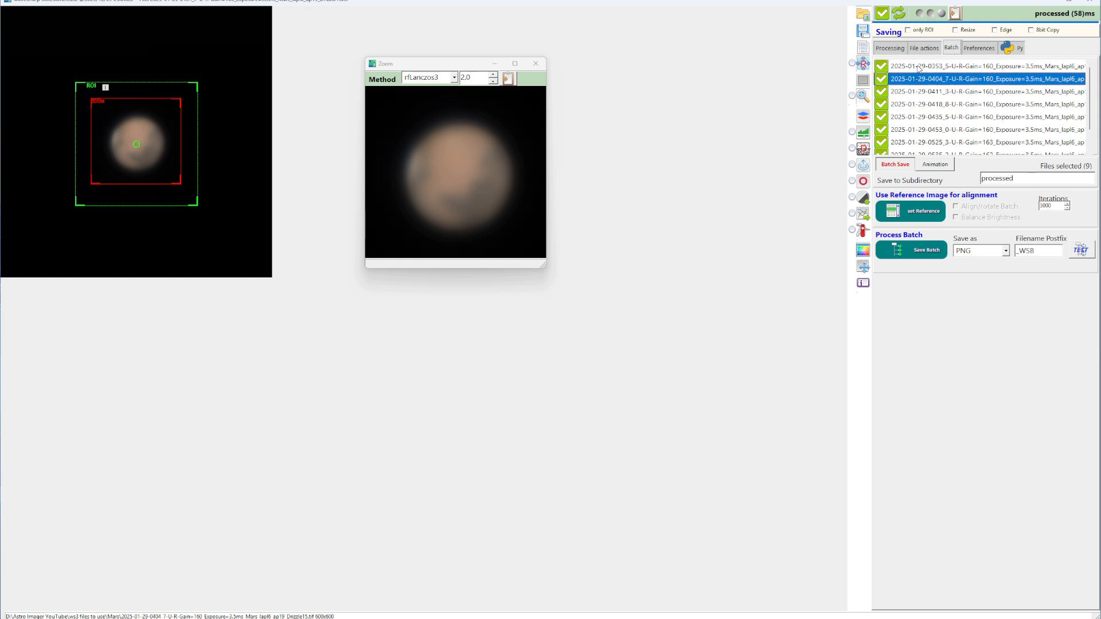
key(Down)
key(Down)
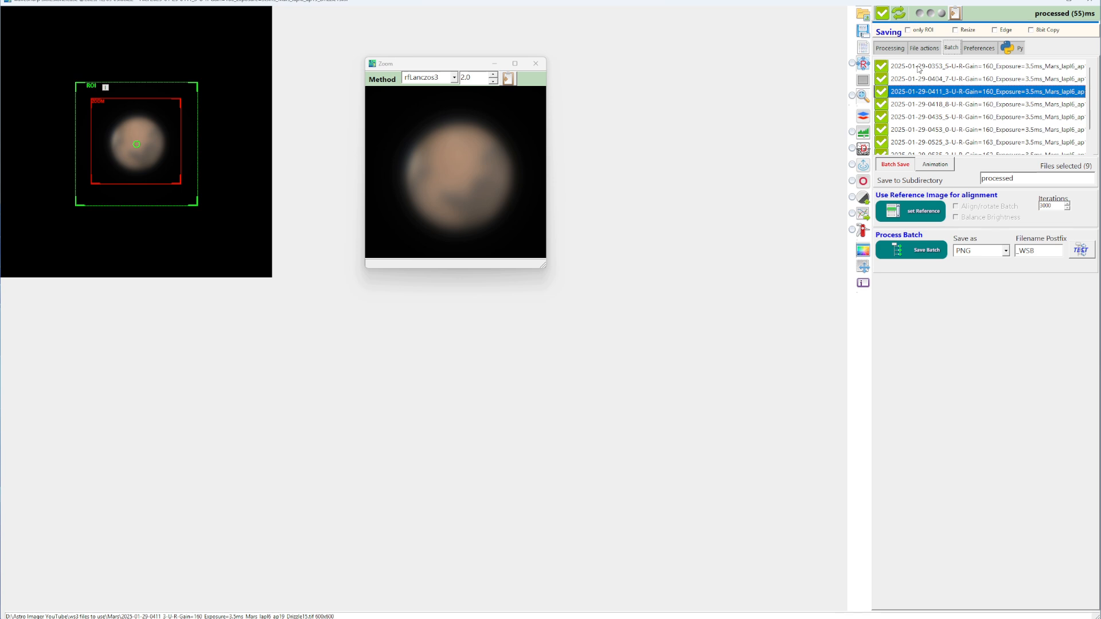
key(Down)
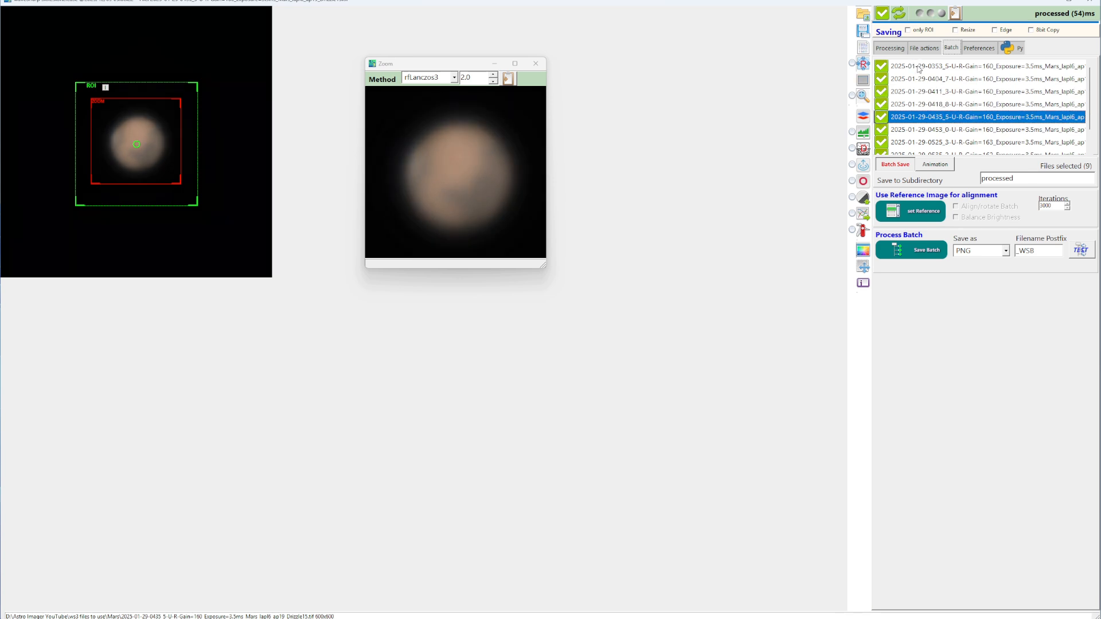
click(881, 117)
key(Down)
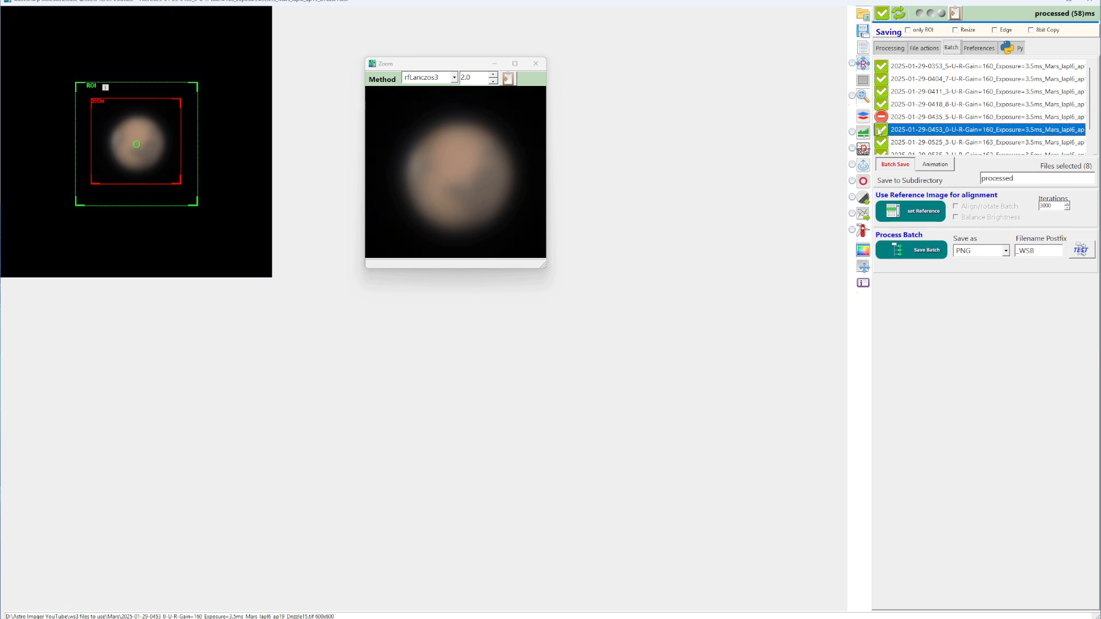
click(880, 129)
- Review the remaining captures in the batch list and exclude the 0535_2 and 0547_2 images
key(Down)
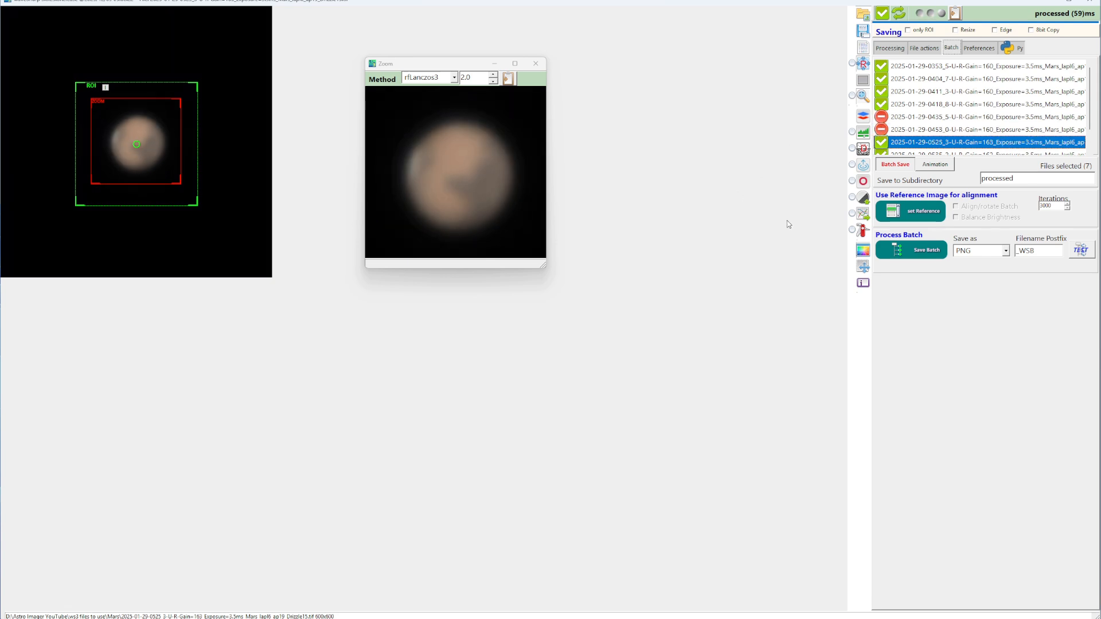
key(Down)
key(space)
key(Down)
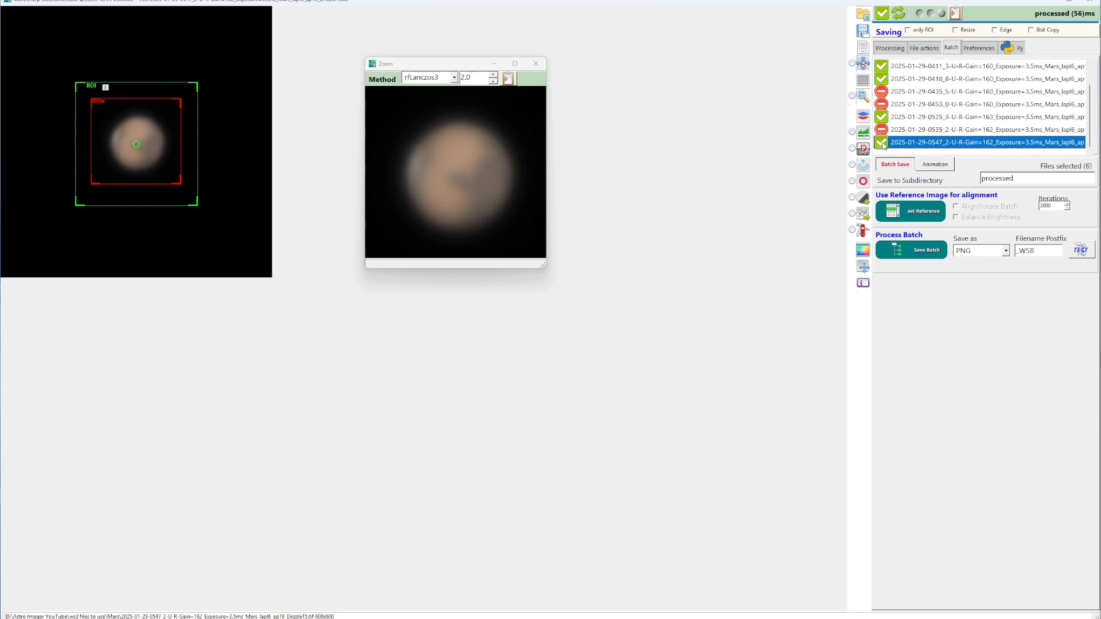
click(881, 143)
- Set the convolve mode to LRGB and enable Chroma Denoise for the Mars image
click(890, 49)
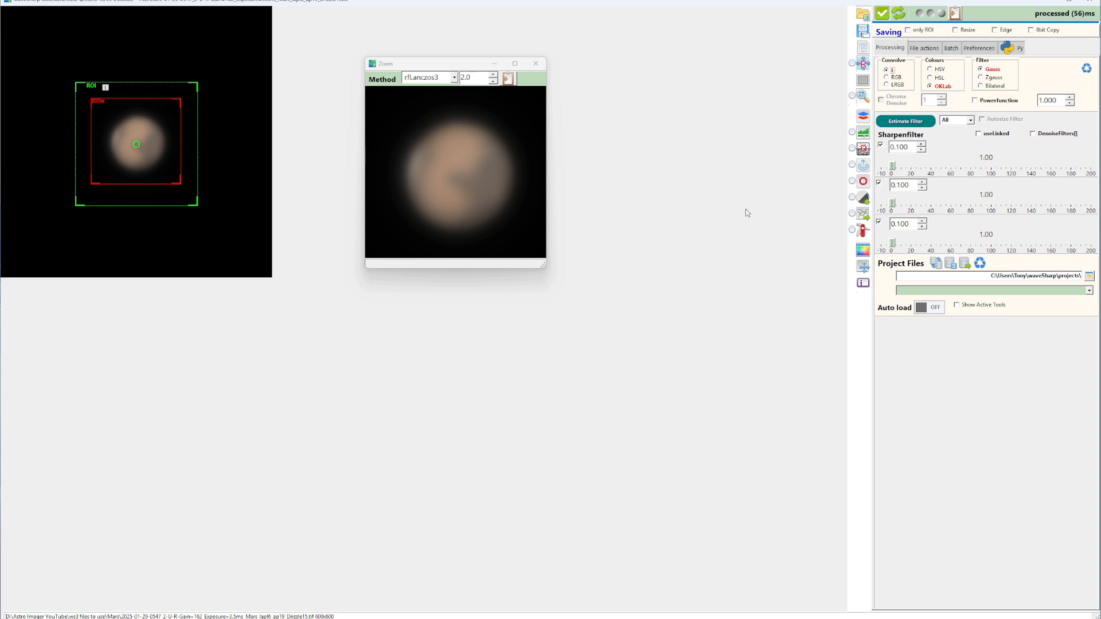
click(887, 85)
click(881, 101)
- Raise the three sharpening layers to about 142, 73 and 39, and estimate the sharpen filter size automatically
drag(894, 171, 1034, 171)
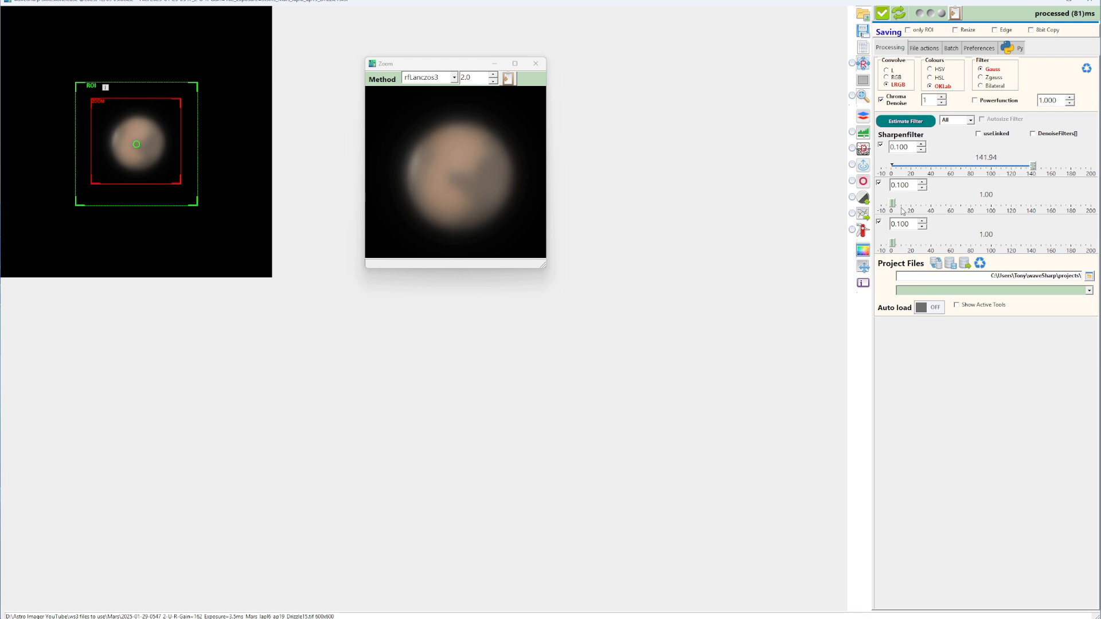
drag(893, 204, 964, 208)
drag(892, 245, 931, 243)
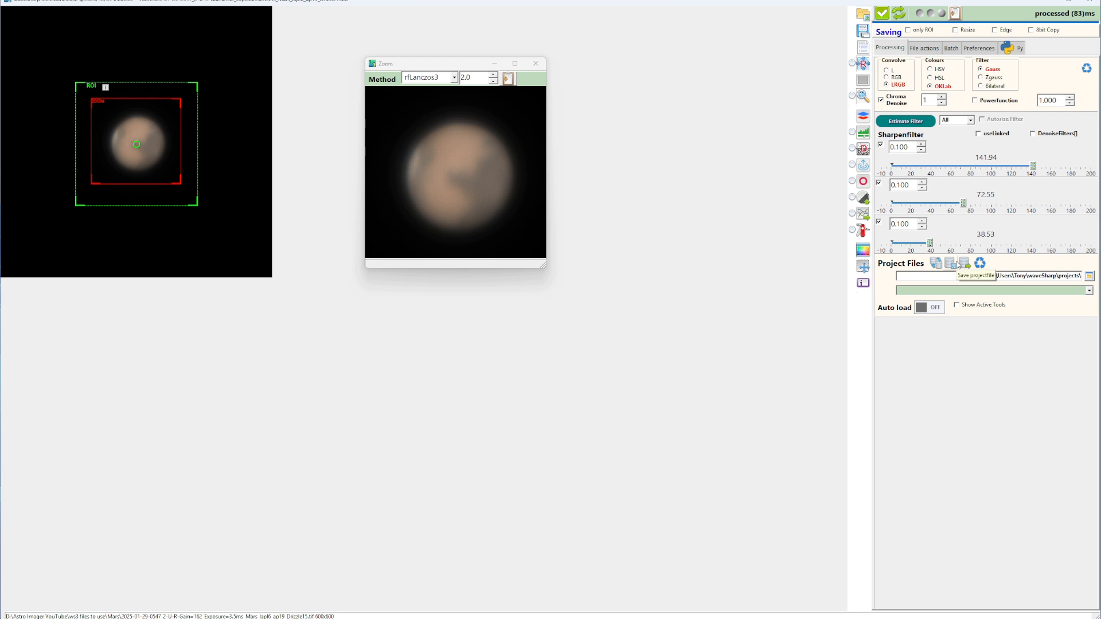
click(902, 122)
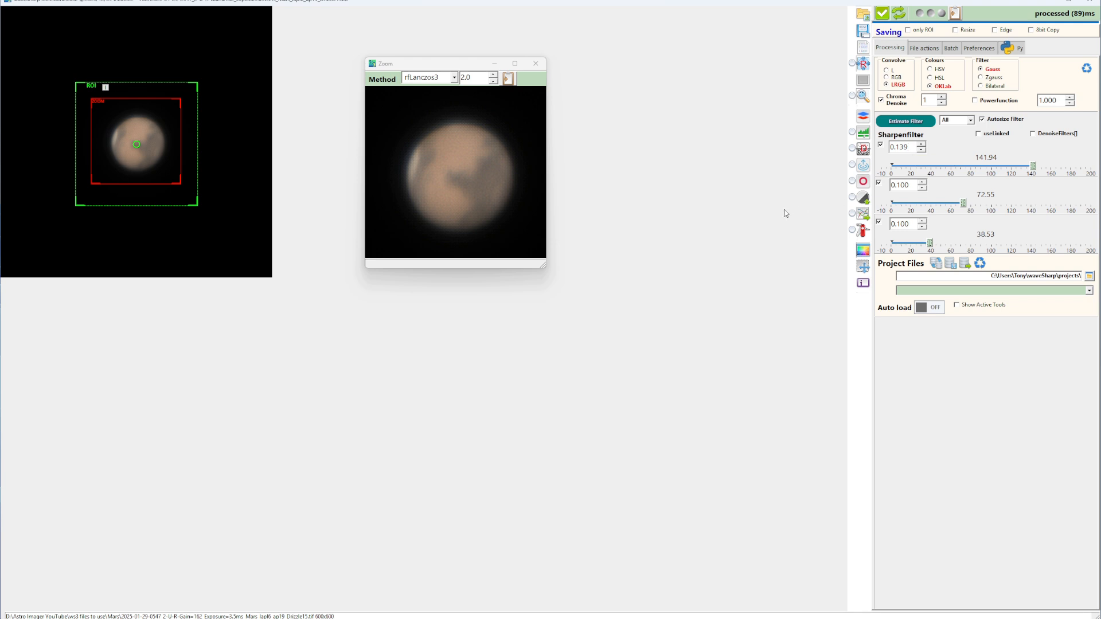
- Apply denoising to POST-All Layers and move the denoise window below the image
click(863, 150)
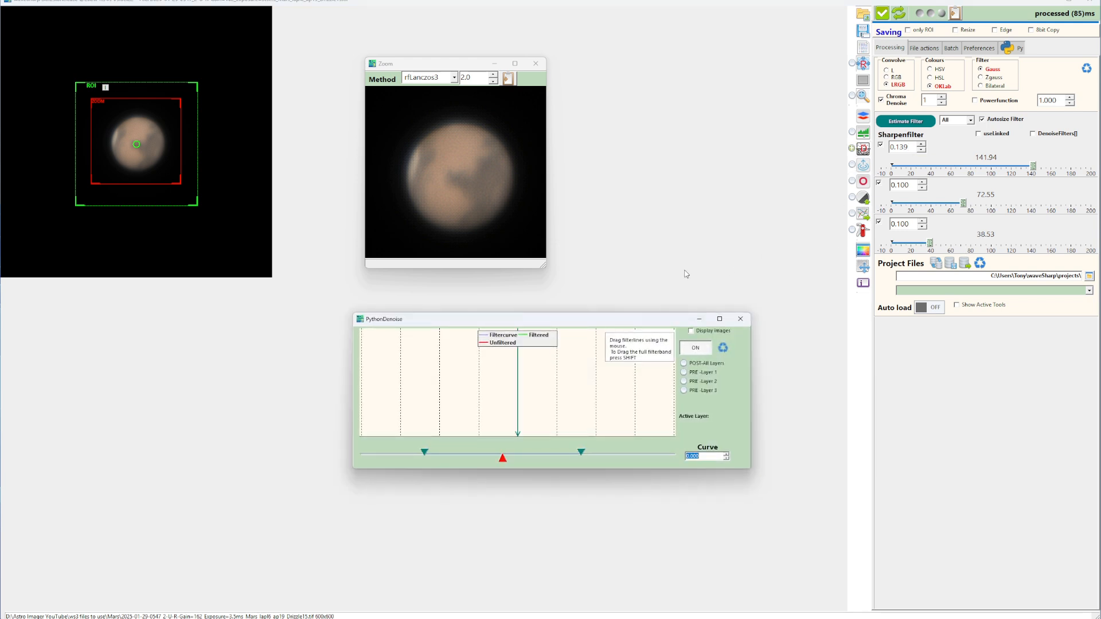
click(684, 365)
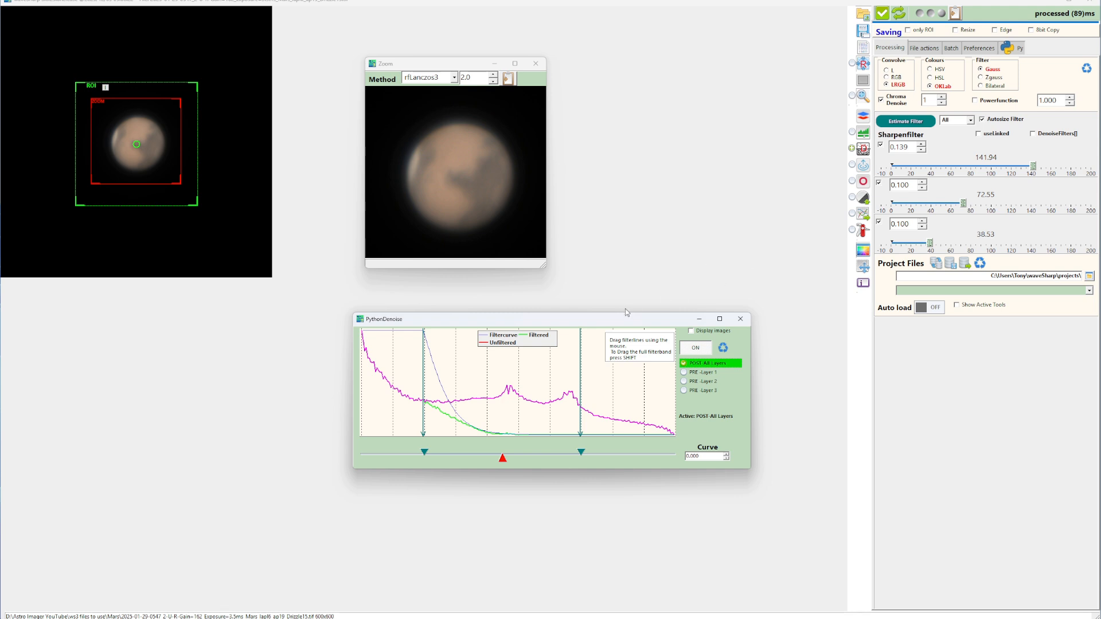
drag(618, 315, 353, 306)
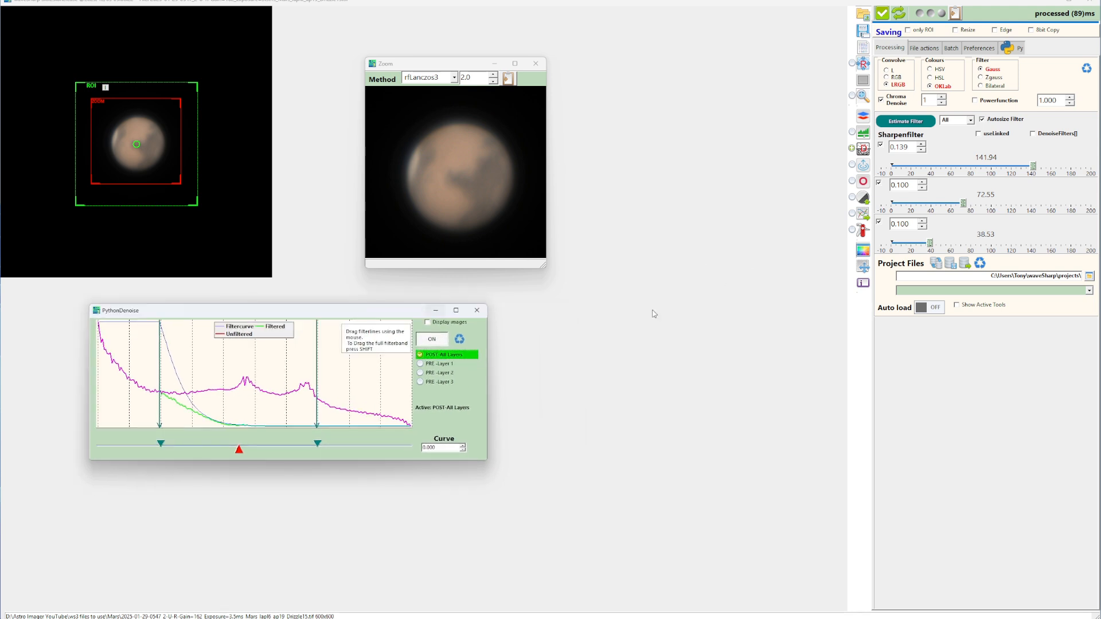
- Balance the colours in the histogram with Auto Recalc, the ROI as base and an automatic threshold
click(863, 134)
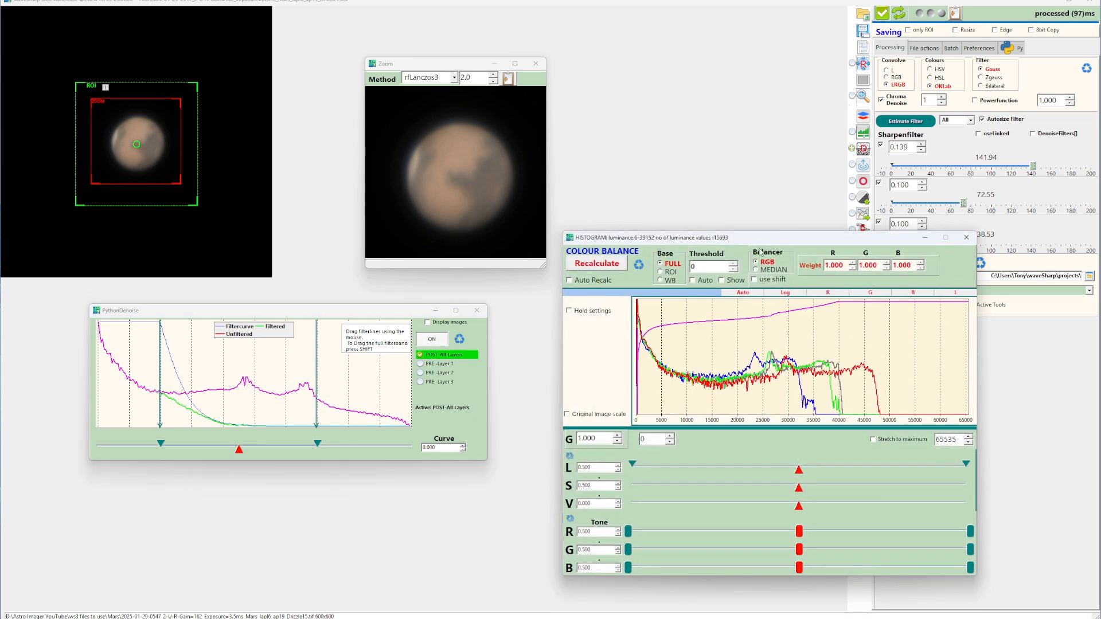
click(569, 280)
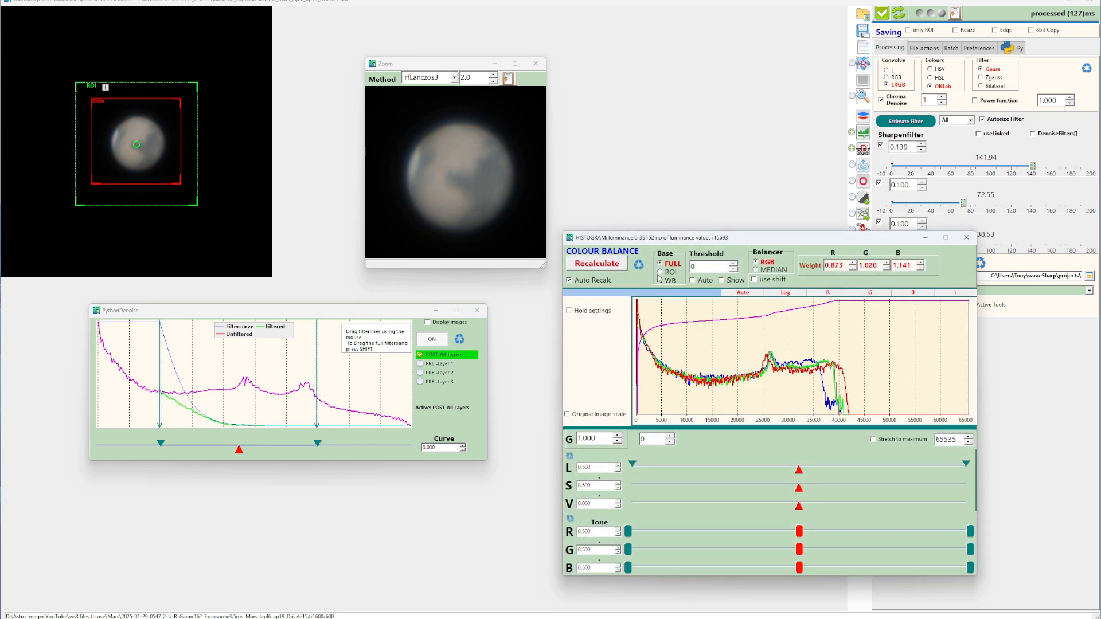
click(663, 273)
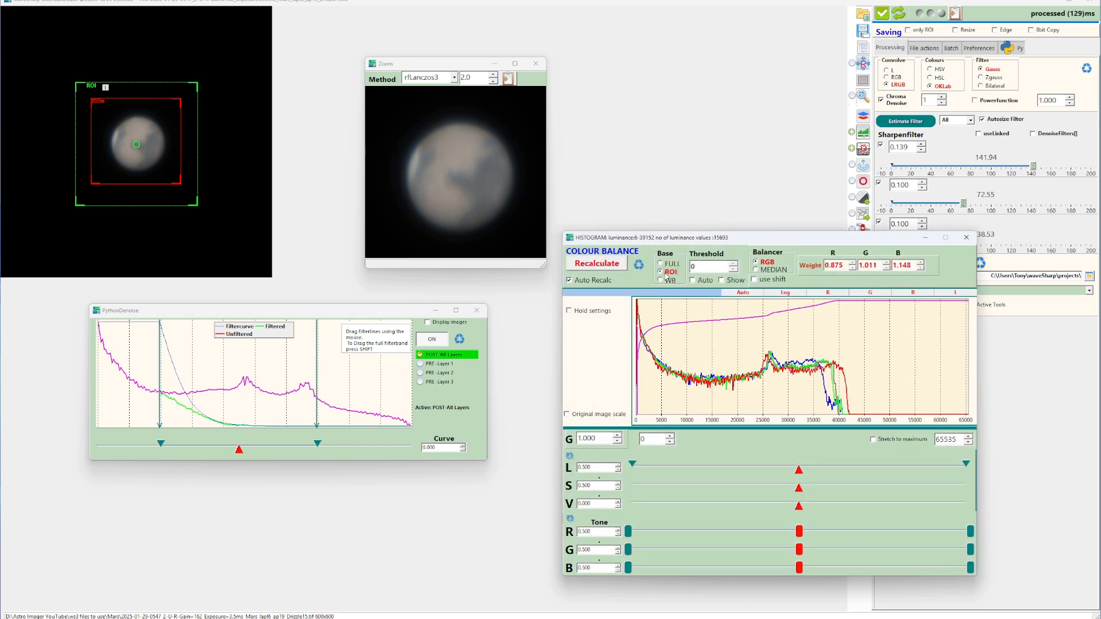
click(693, 281)
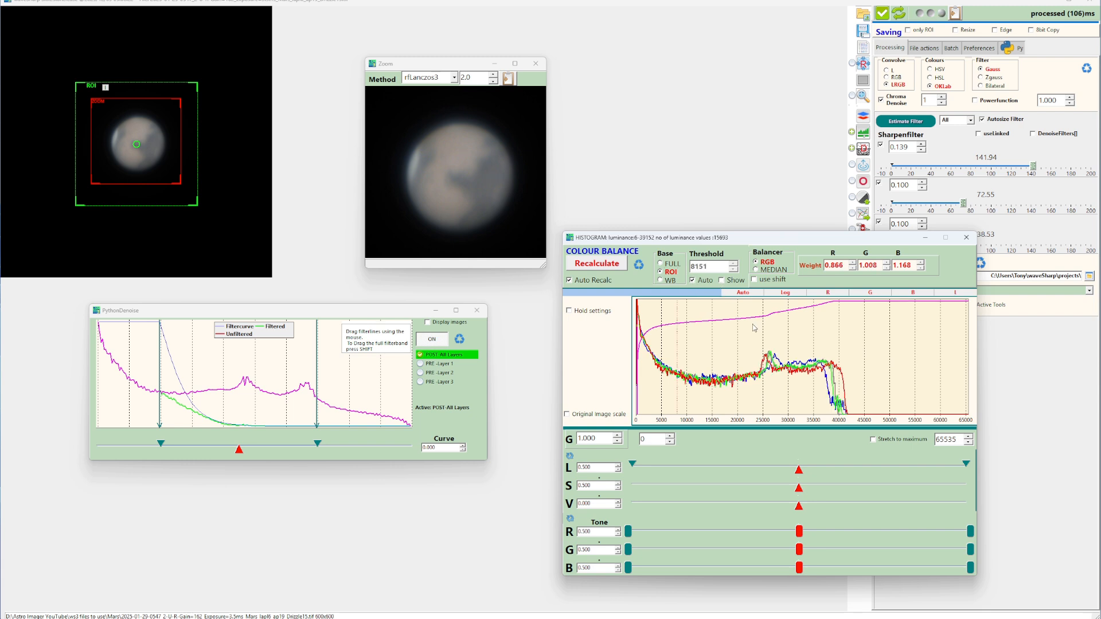
- Lower the histogram white point to about 57532, raise S to about 0.62 and V to about 0.24, and minimise the histogram
drag(966, 464, 925, 464)
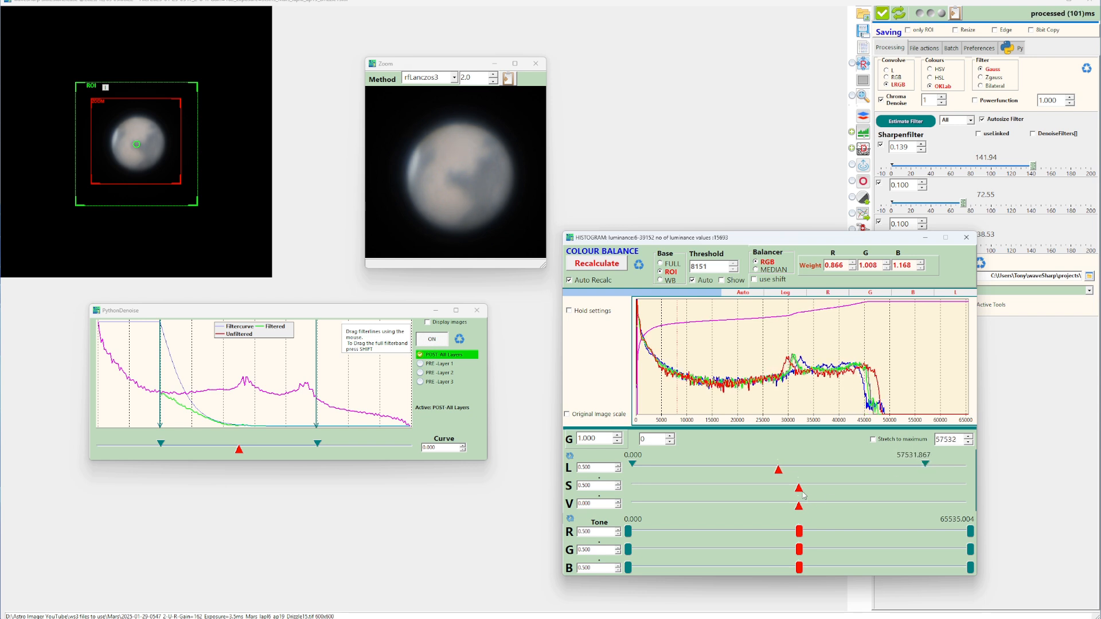
drag(799, 489, 877, 488)
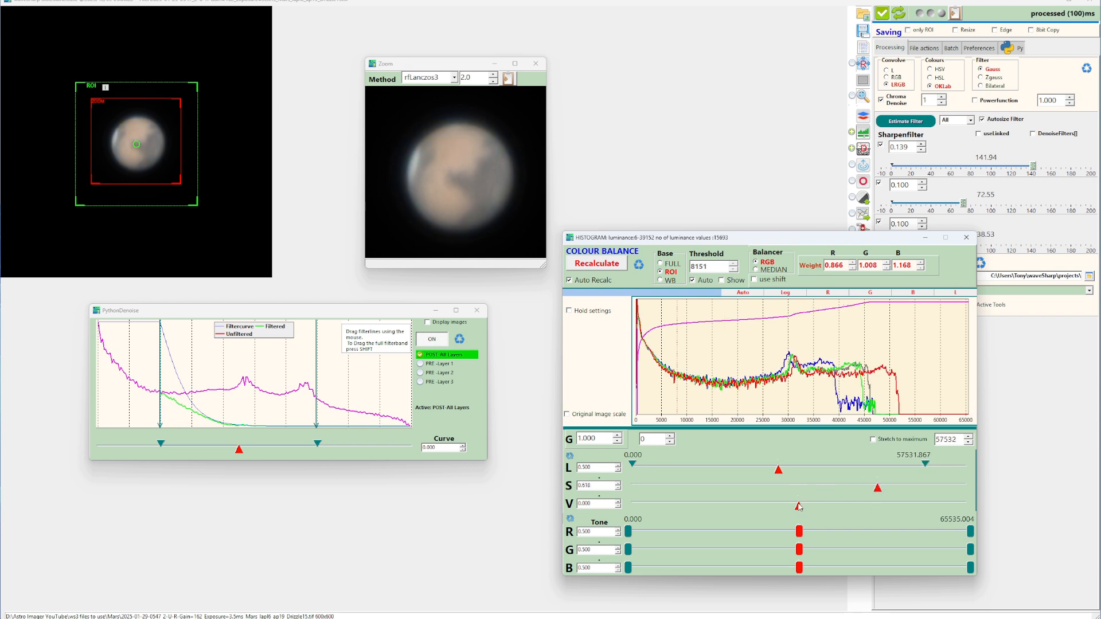
drag(799, 507, 839, 508)
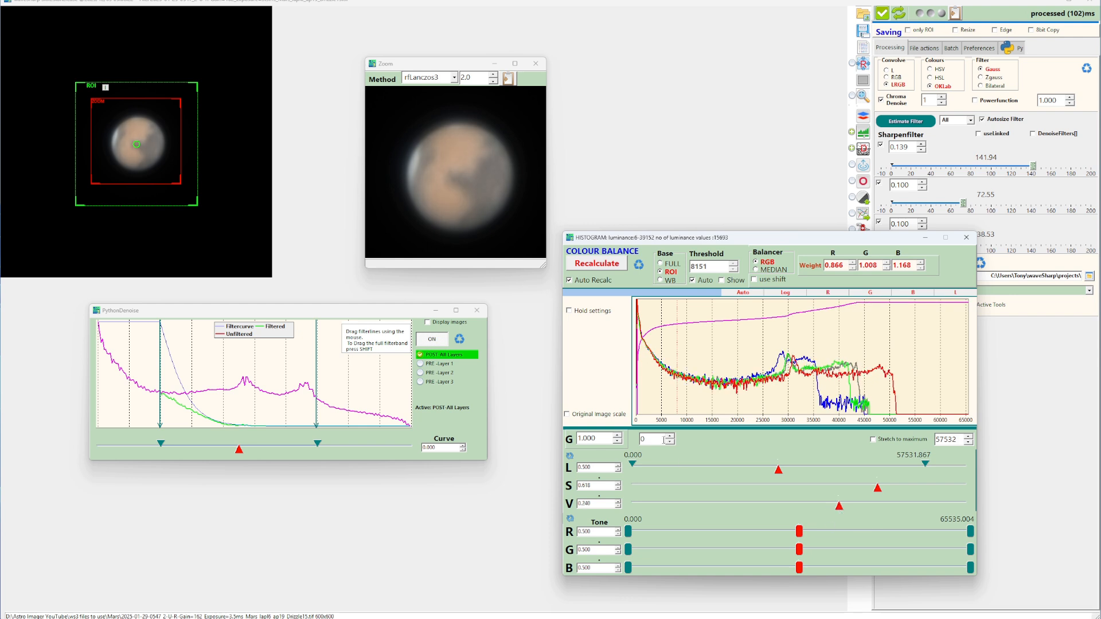
click(927, 238)
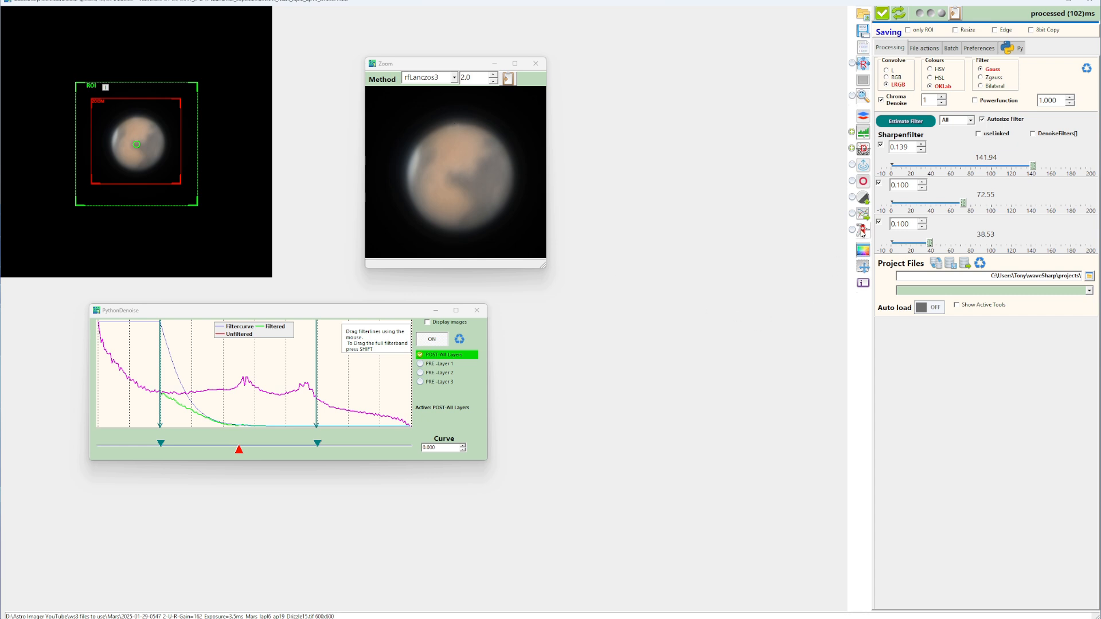
- Activate the extra processing options and enable Con's deCONvolve with a strength of 5.00
click(862, 231)
click(641, 166)
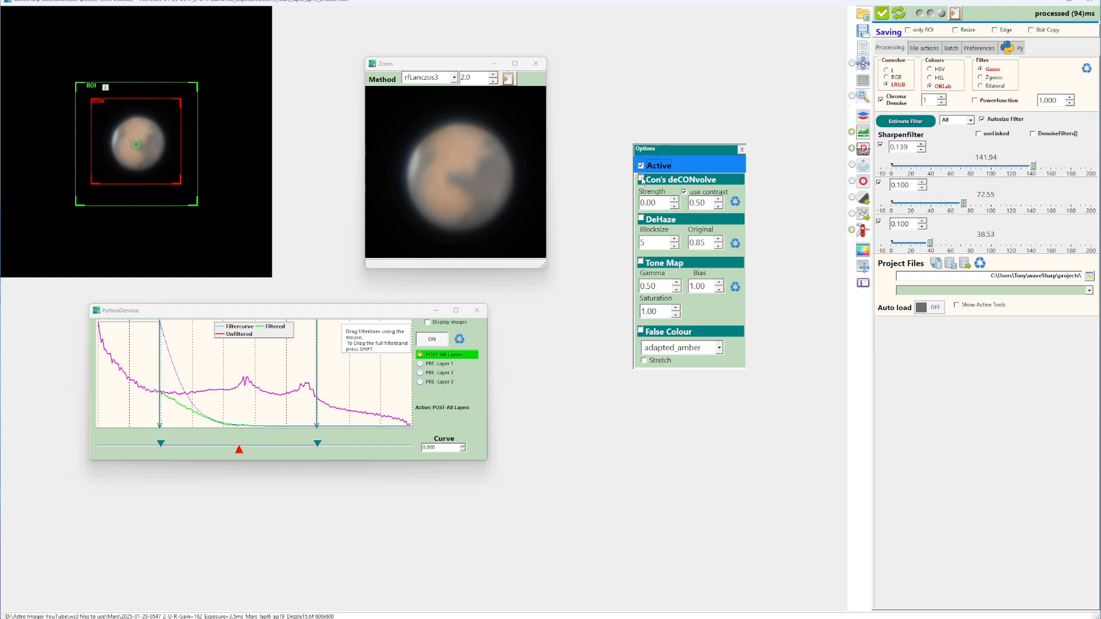
click(642, 180)
scroll(659, 203, up, 2)
scroll(658, 203, up, 1)
scroll(659, 203, up, 1)
- Enable DeHaze and set its Original value to 0.89
click(641, 219)
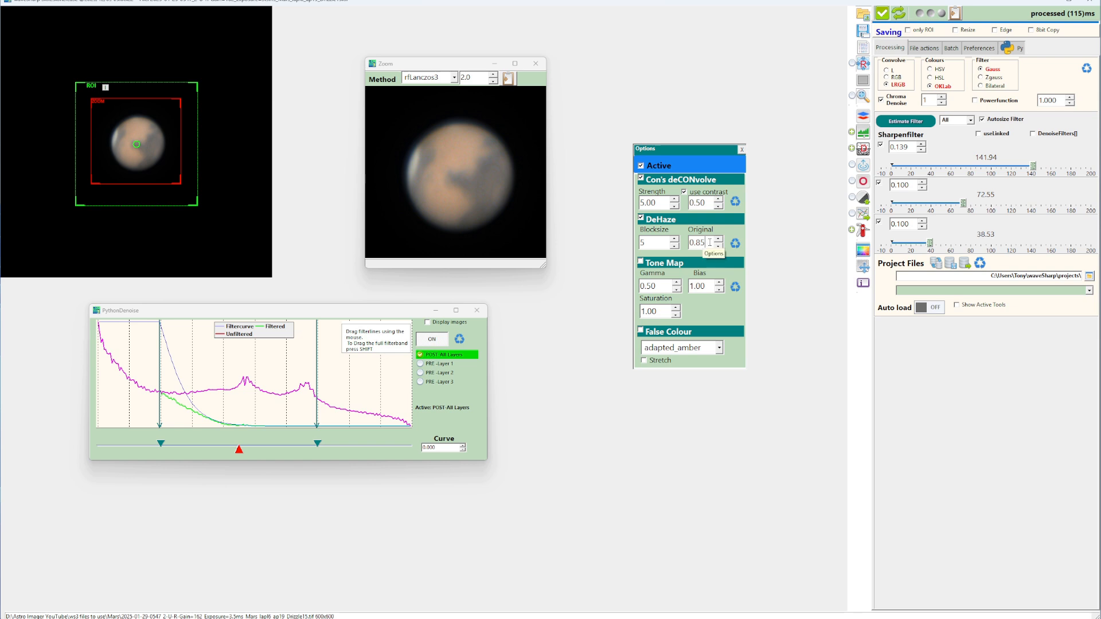
scroll(710, 242, up, 2)
scroll(710, 242, down, 1)
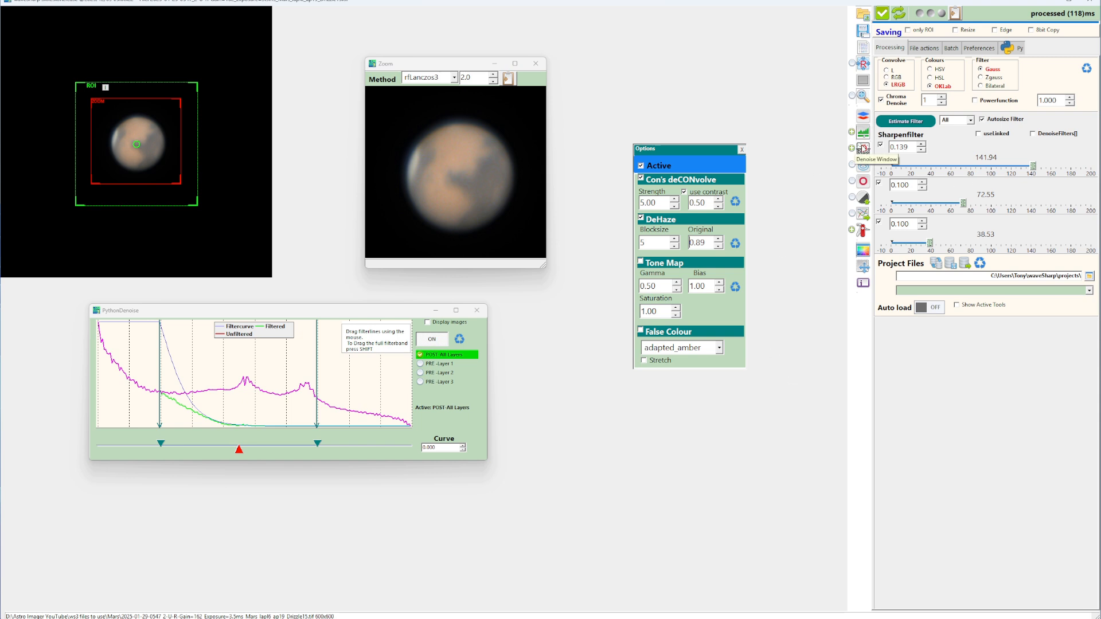
- Examine the batch images one by one with the current processing applied, from the 0353_5 capture to 0535_2
click(951, 48)
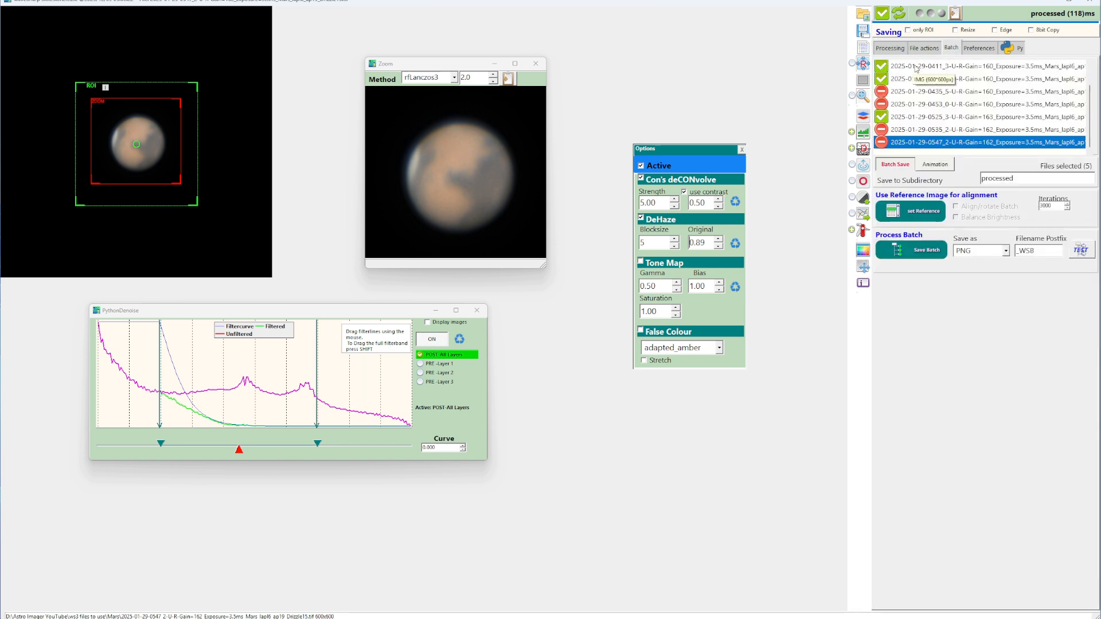
scroll(1088, 120, up, 1)
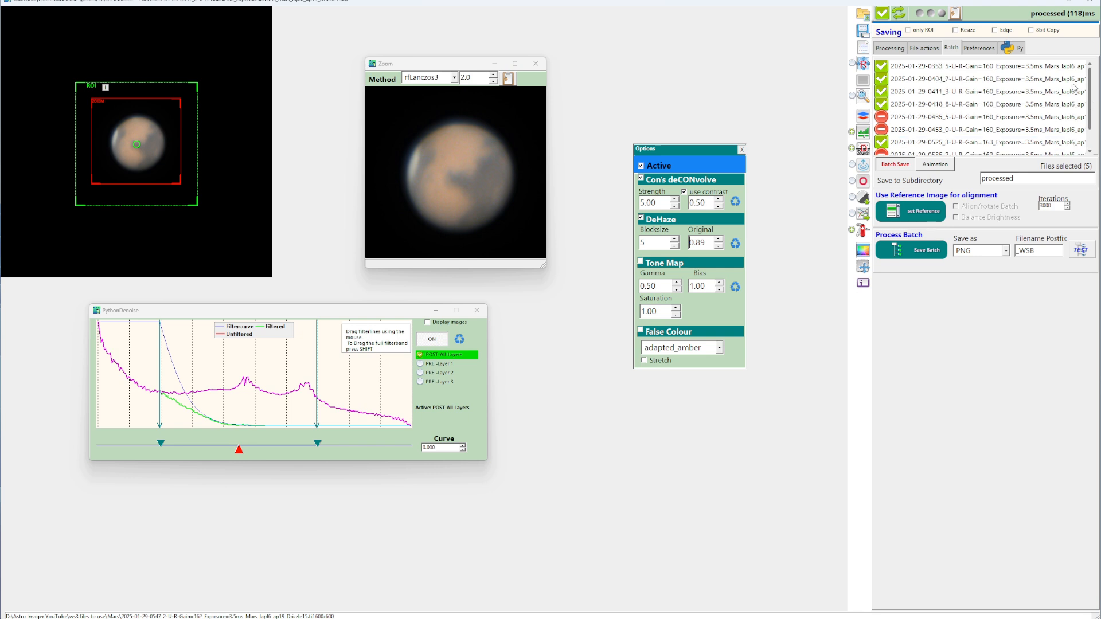
click(934, 66)
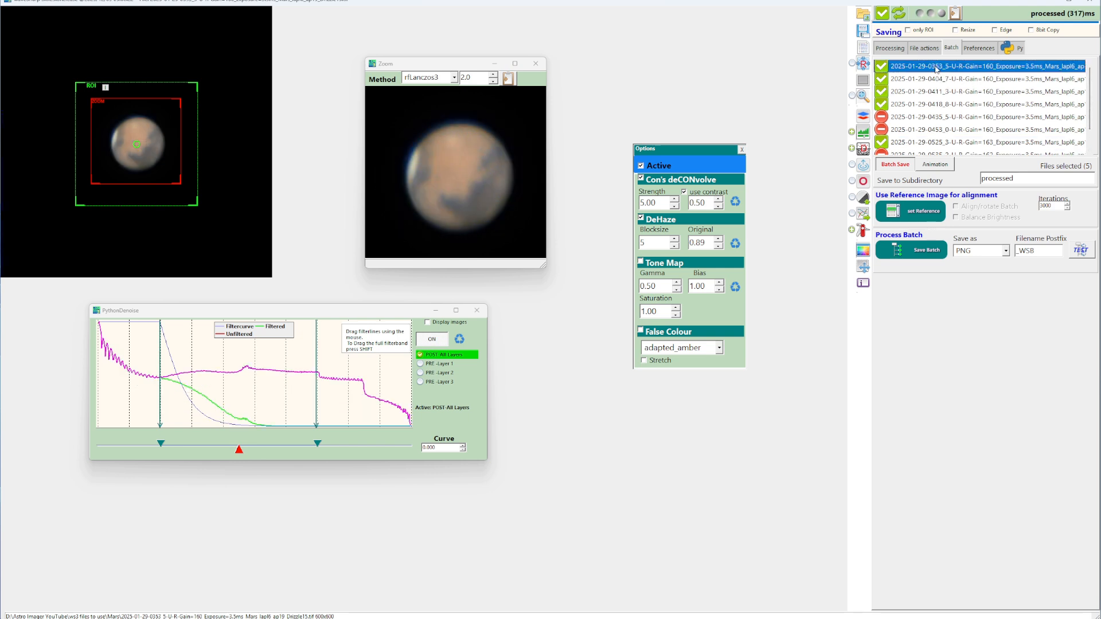
key(Down)
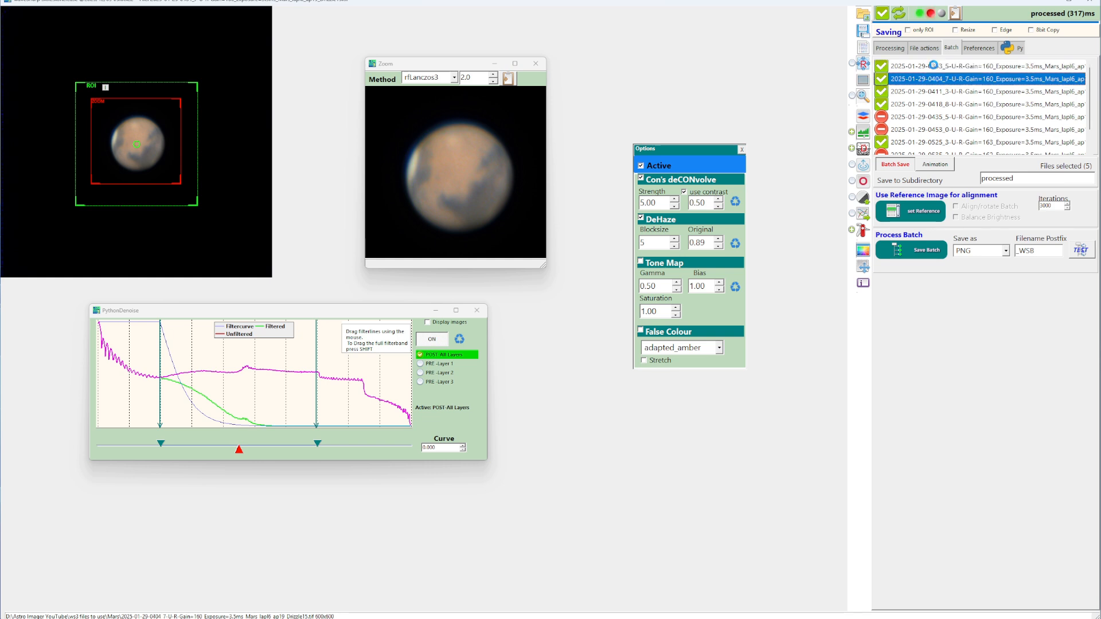
key(Down)
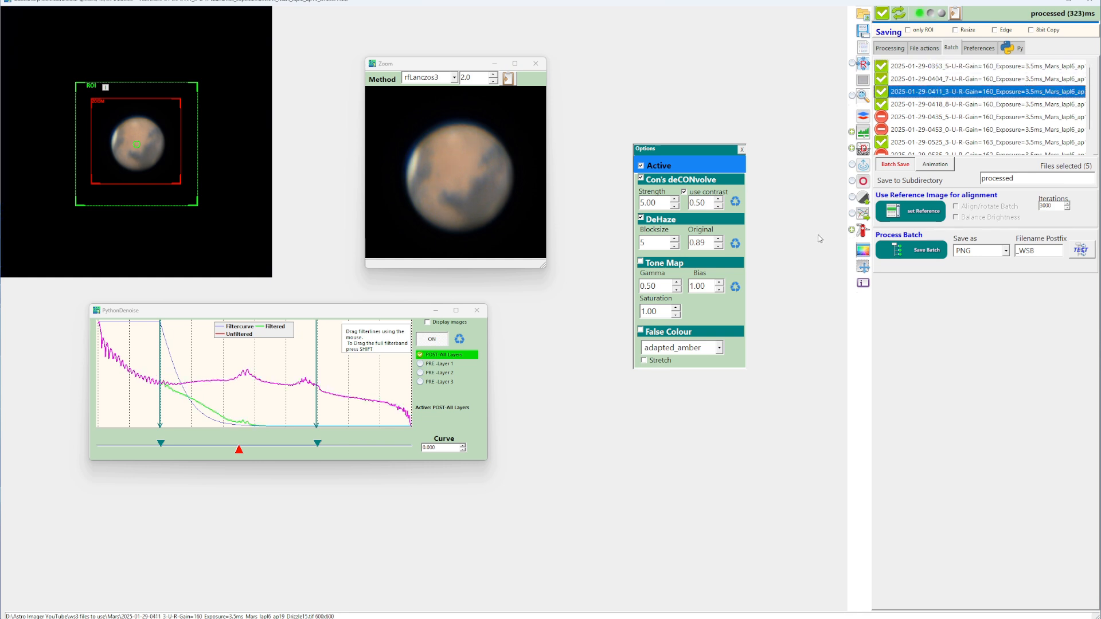
key(Down)
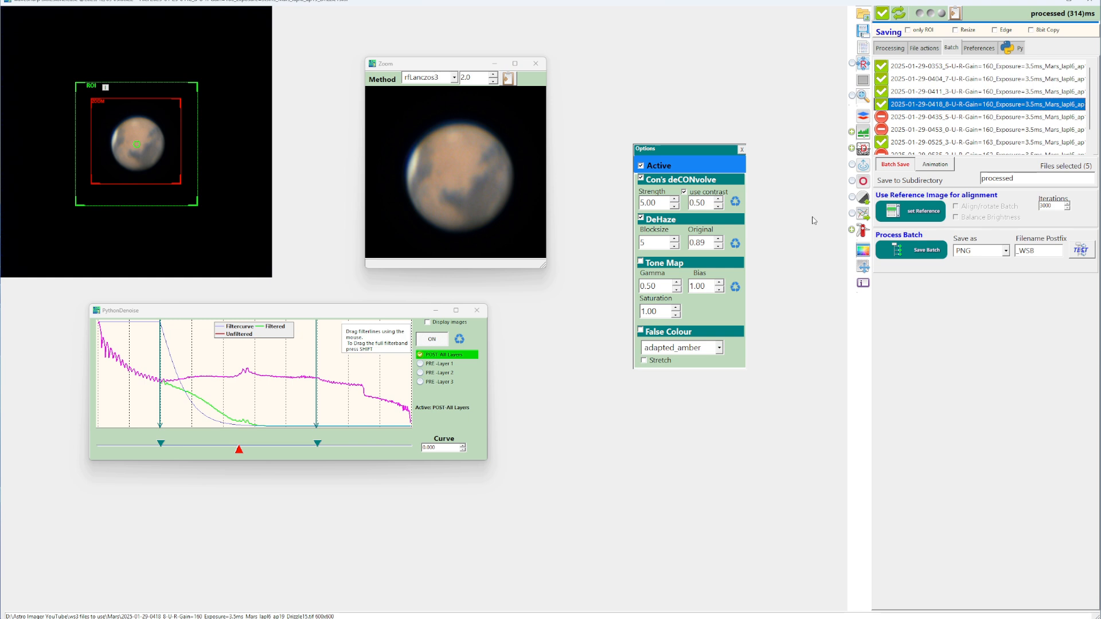
key(Down)
key(Down)
key(Down)
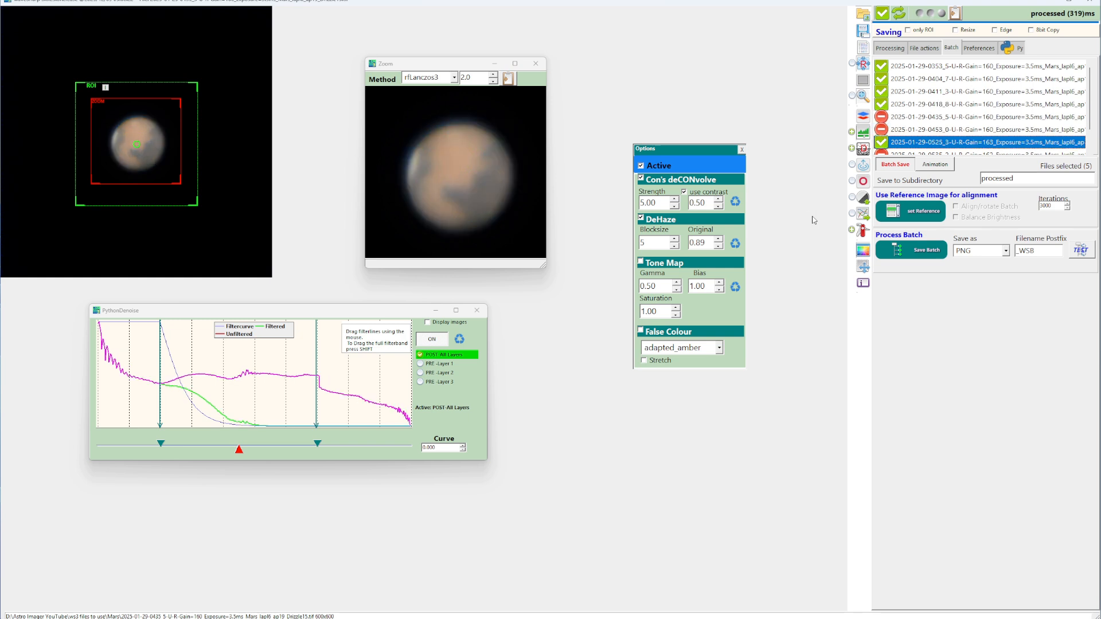
key(Down)
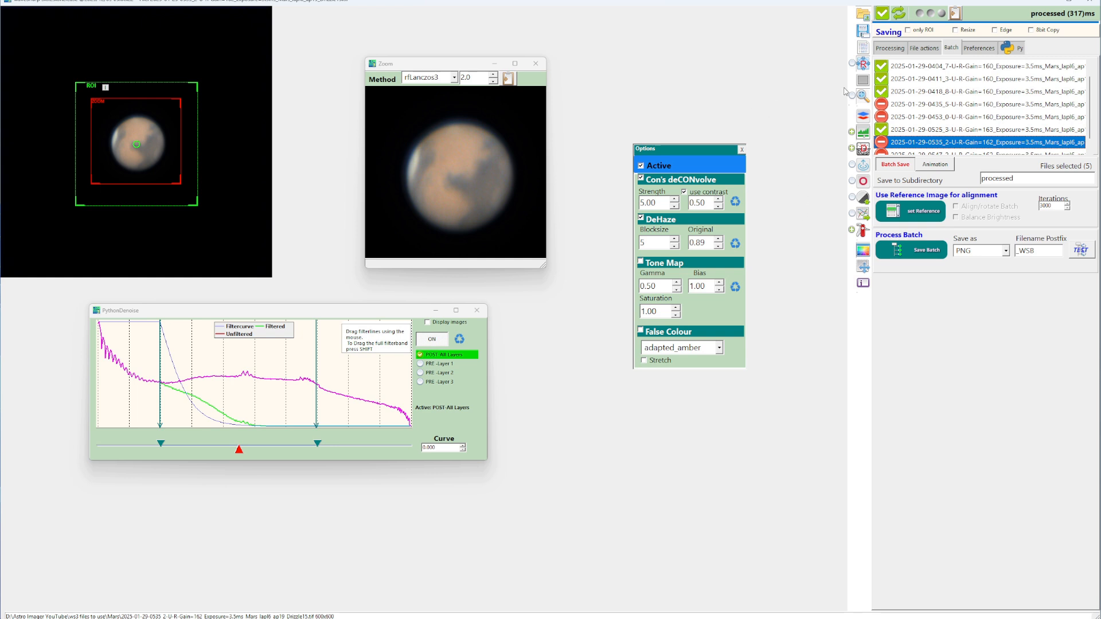
- Set the image rotation to 60 degrees and return to the batch file list
click(920, 51)
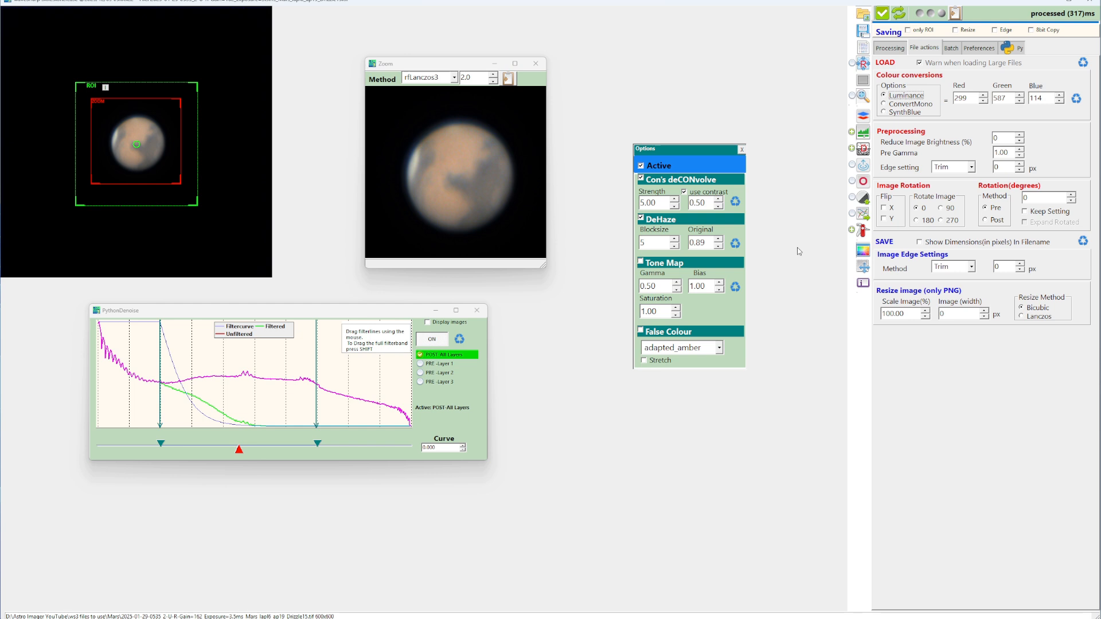
double_click(1026, 198)
text(60)
key(Return)
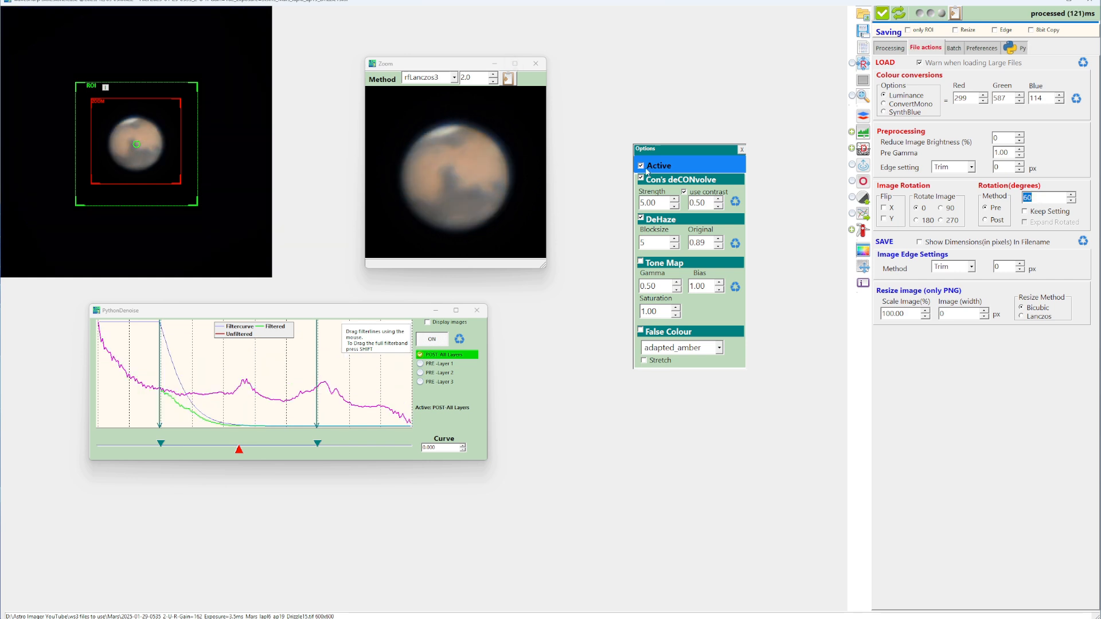
click(953, 49)
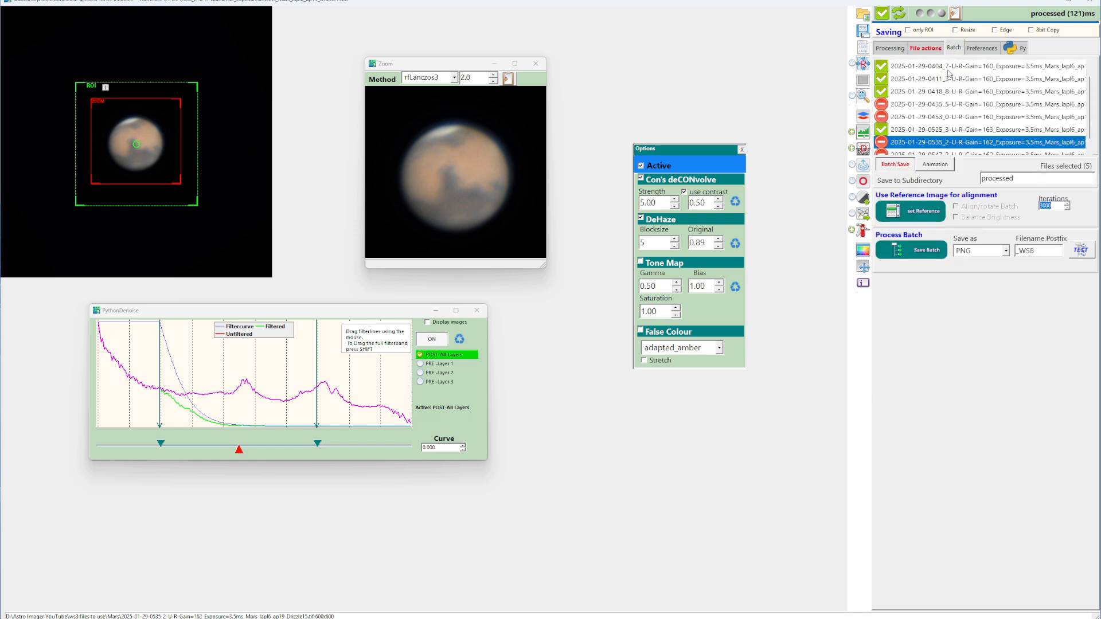
- Switch the batch to animation output, set the 0418_8 capture as the alignment reference image and enable Balance Brightness
click(947, 68)
click(946, 82)
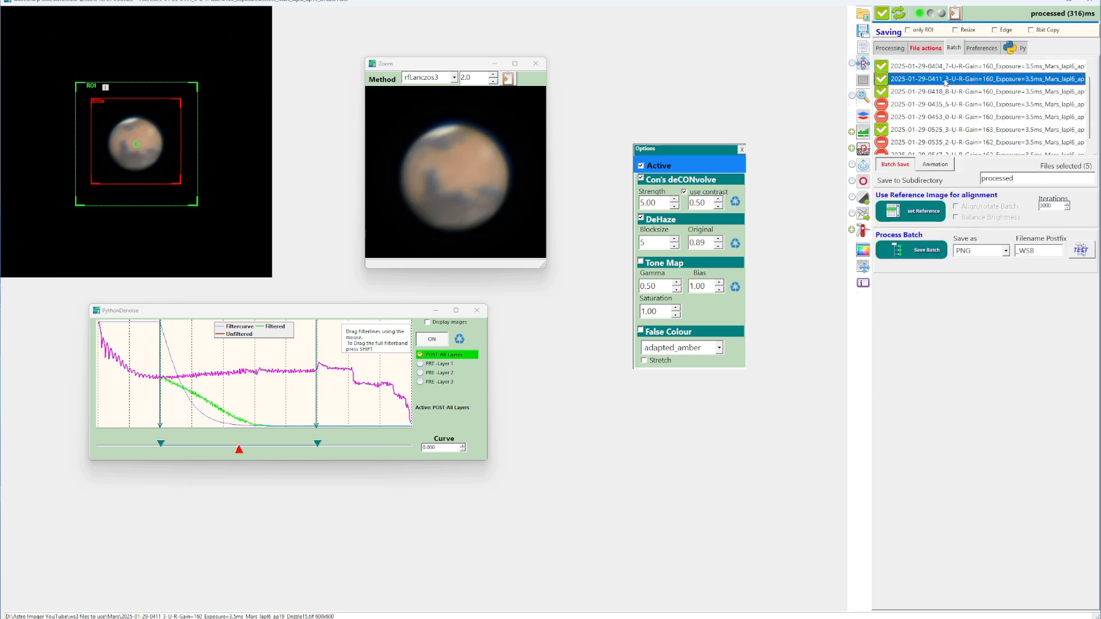
click(946, 92)
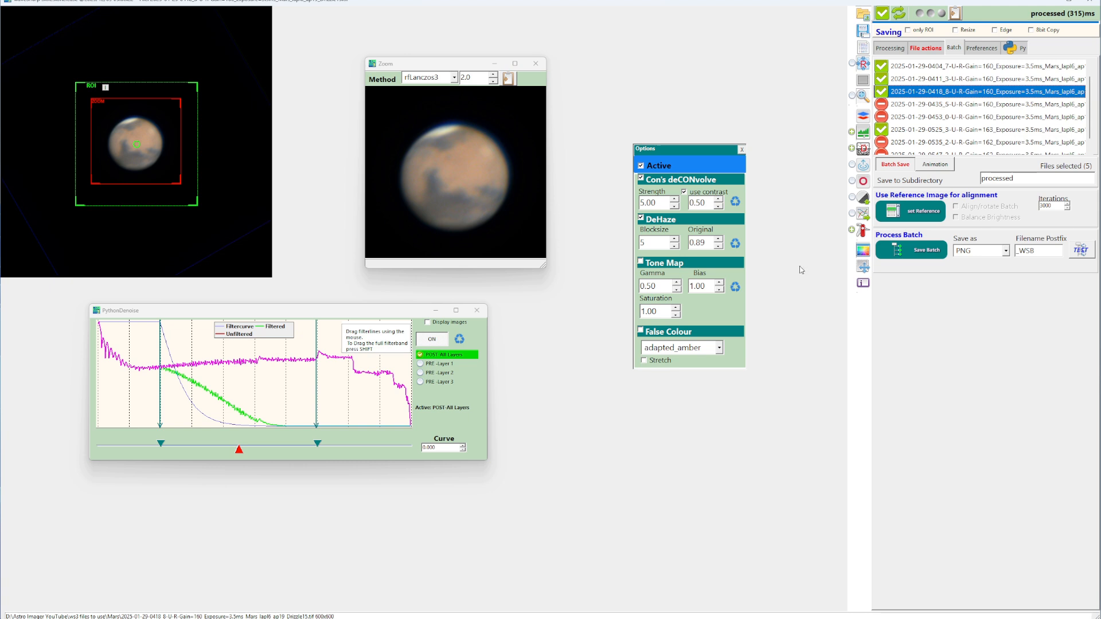
click(933, 166)
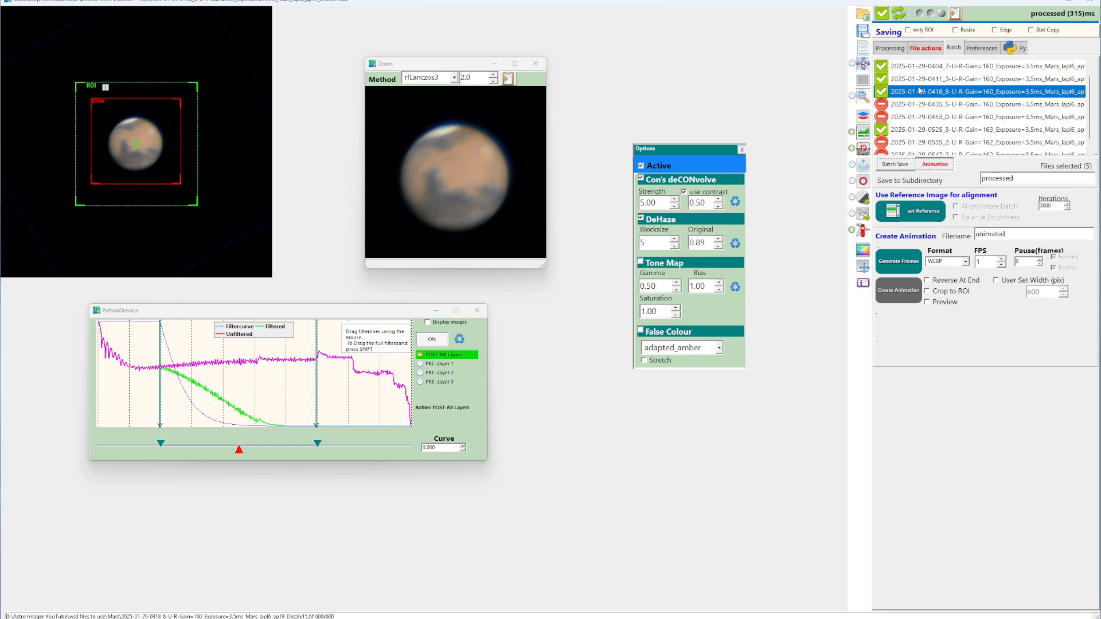
click(916, 213)
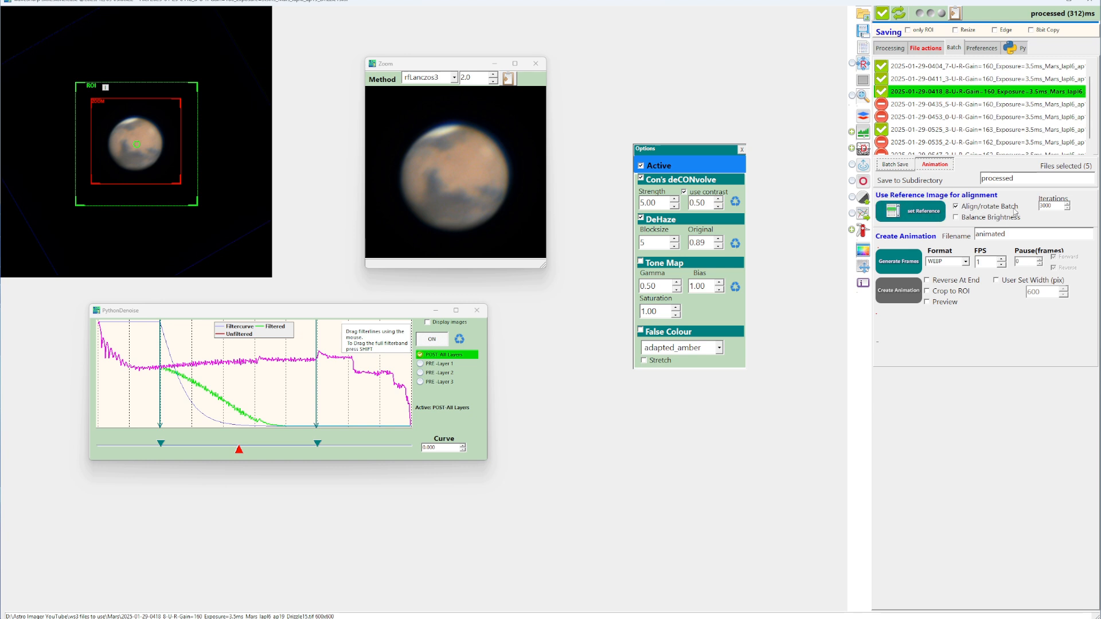
click(958, 219)
- Generate the frames and create the animation from the selected Mars images in GIF format
click(966, 262)
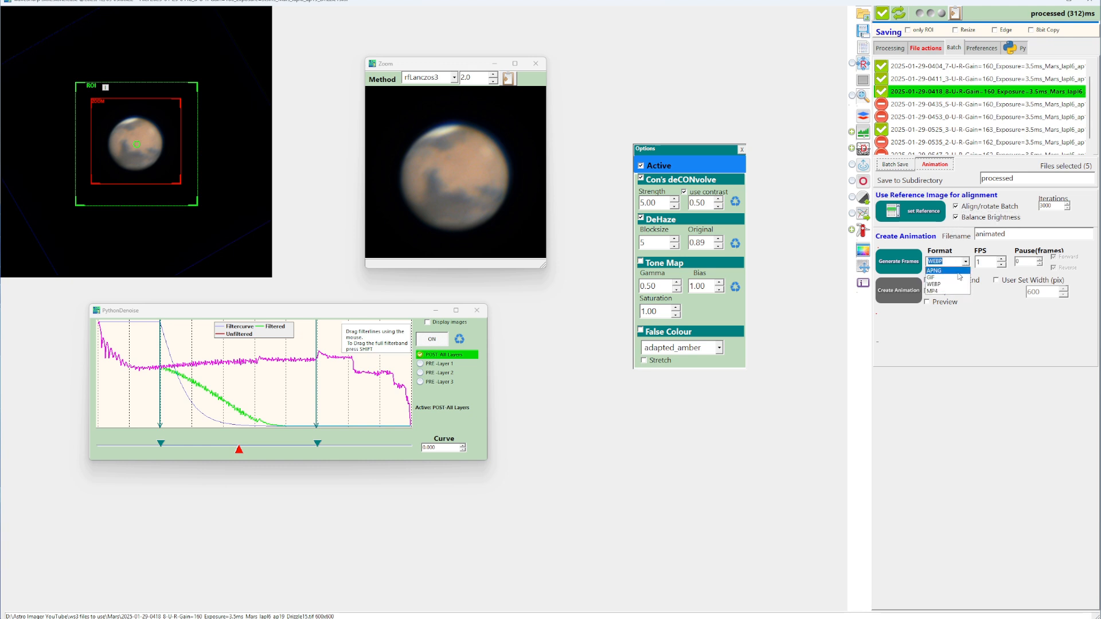
click(934, 278)
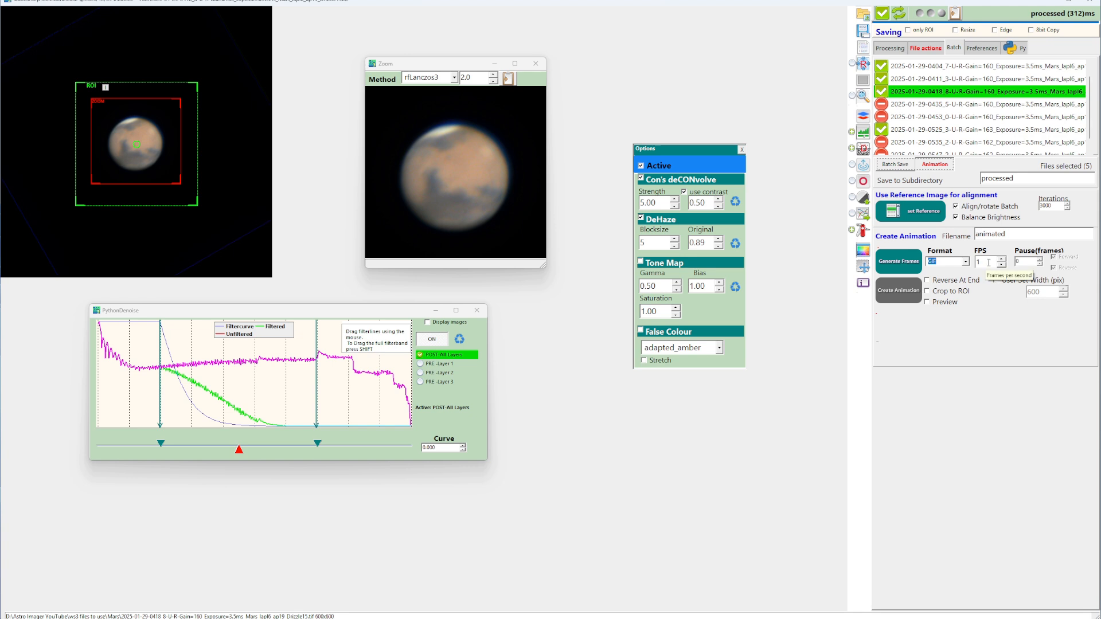
click(901, 260)
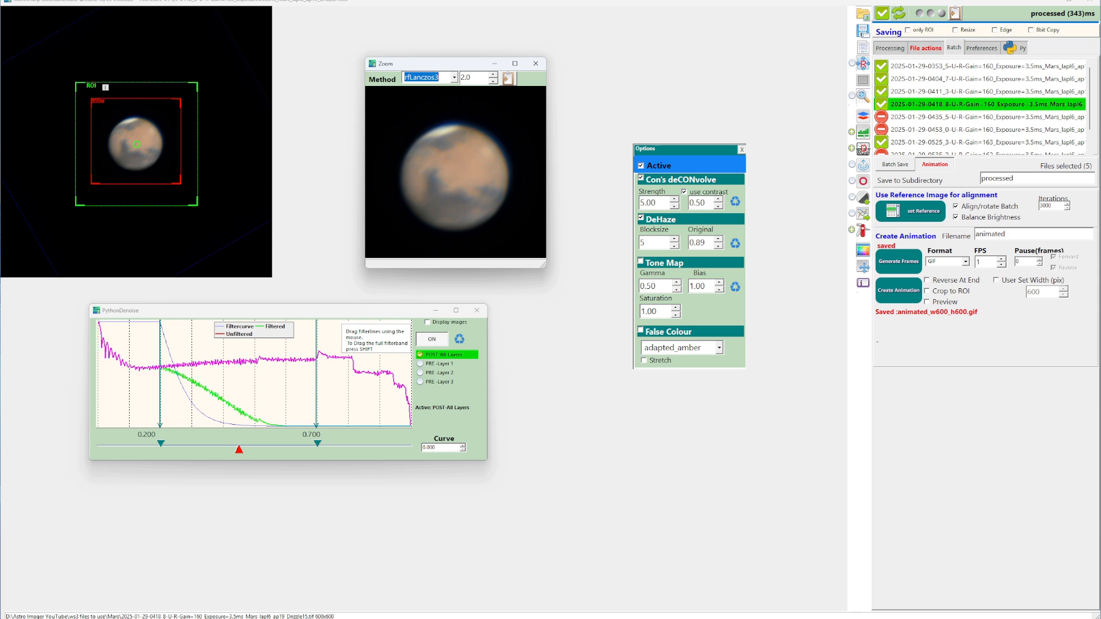
- Open animated_w600_h600.gif from the processed folder in the web browser to view the animation
click(251, 248)
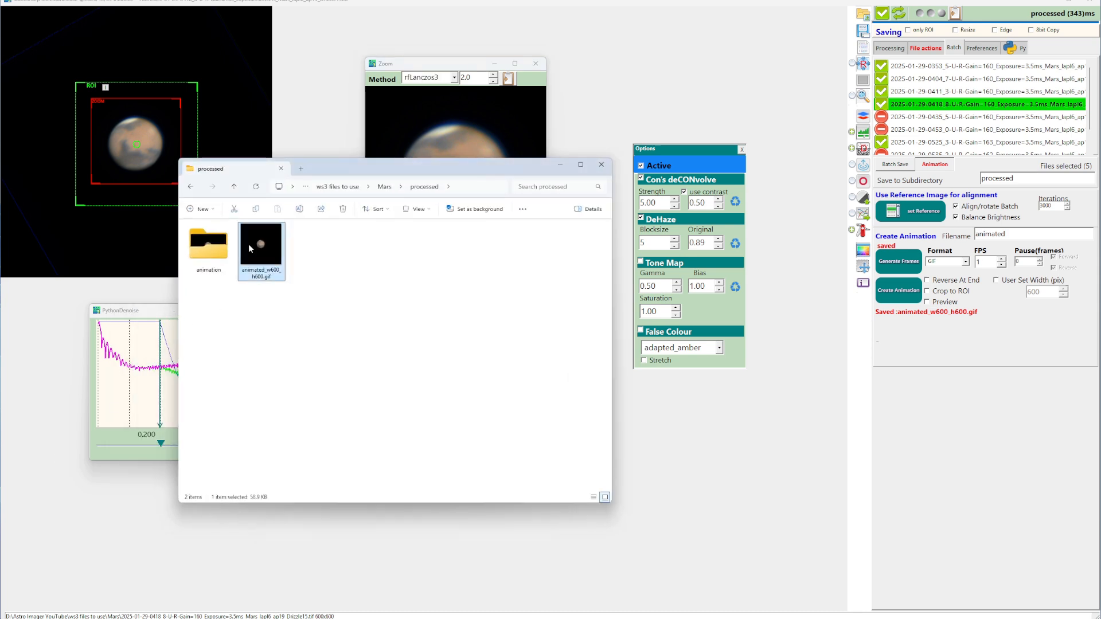
right_click(251, 248)
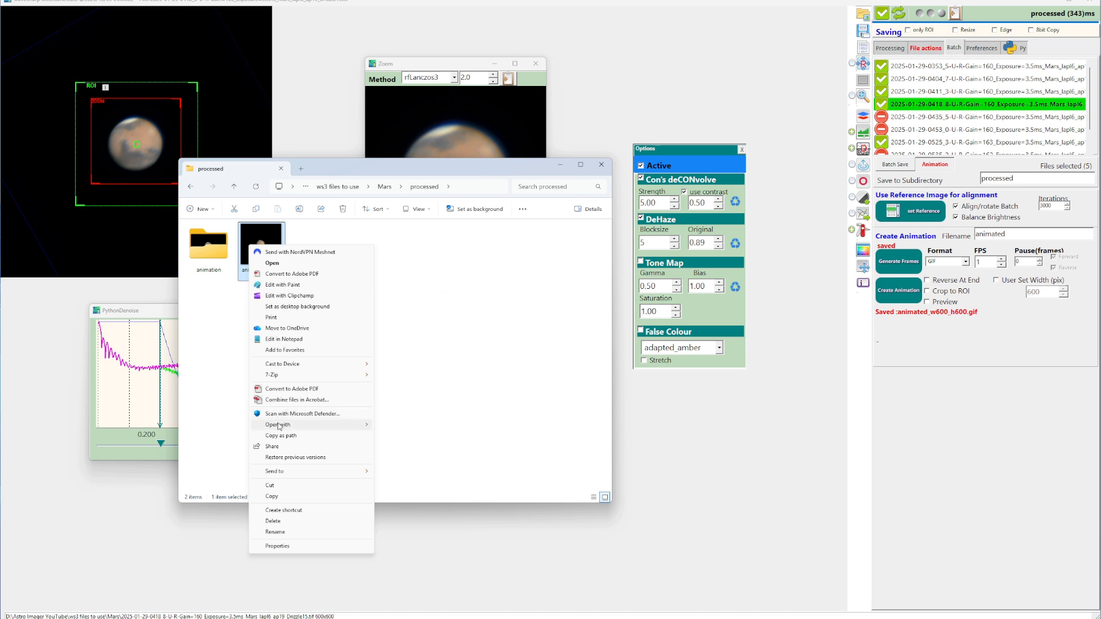
mouse_move(292, 426)
click(406, 425)
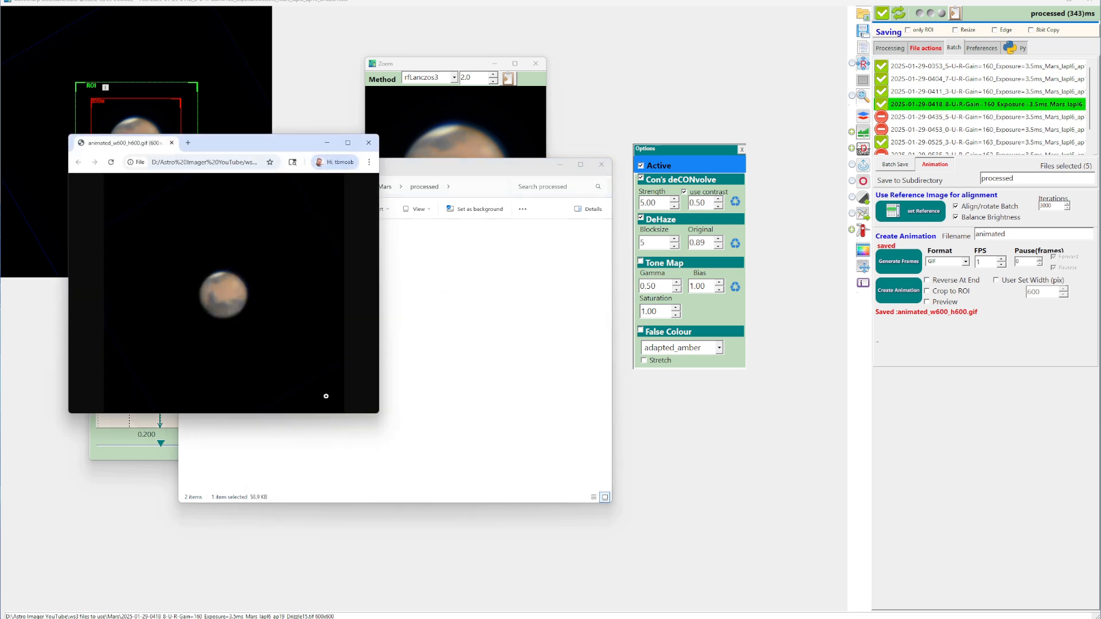